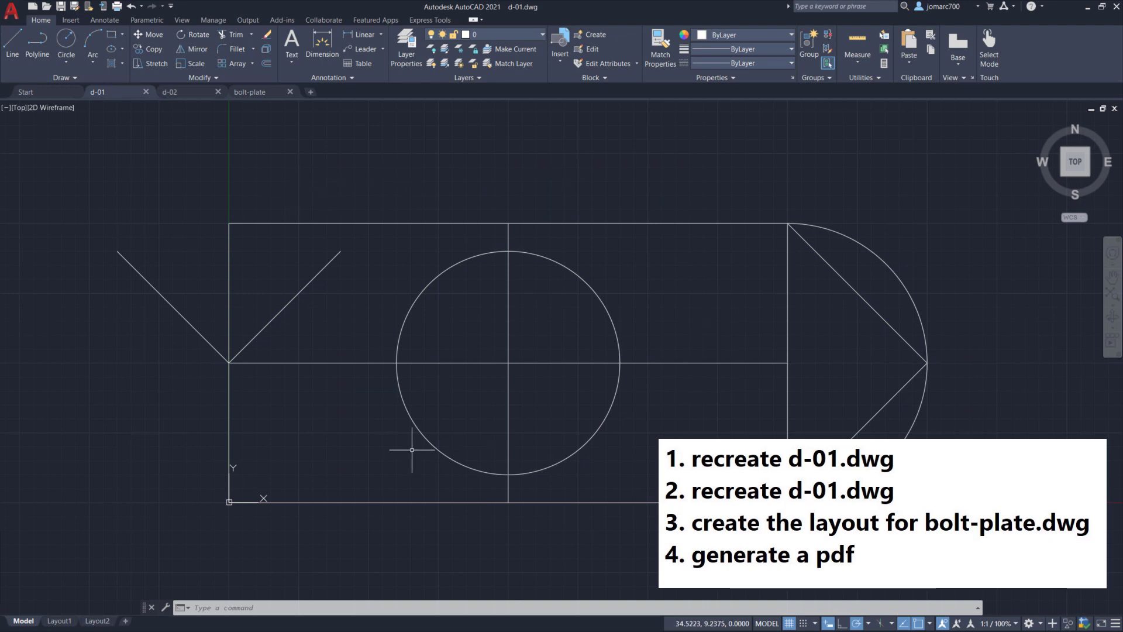
Step: Bring up Firefox and open the Quickstart to AutoCAD Part 02 video tab
key("alt+Tab")
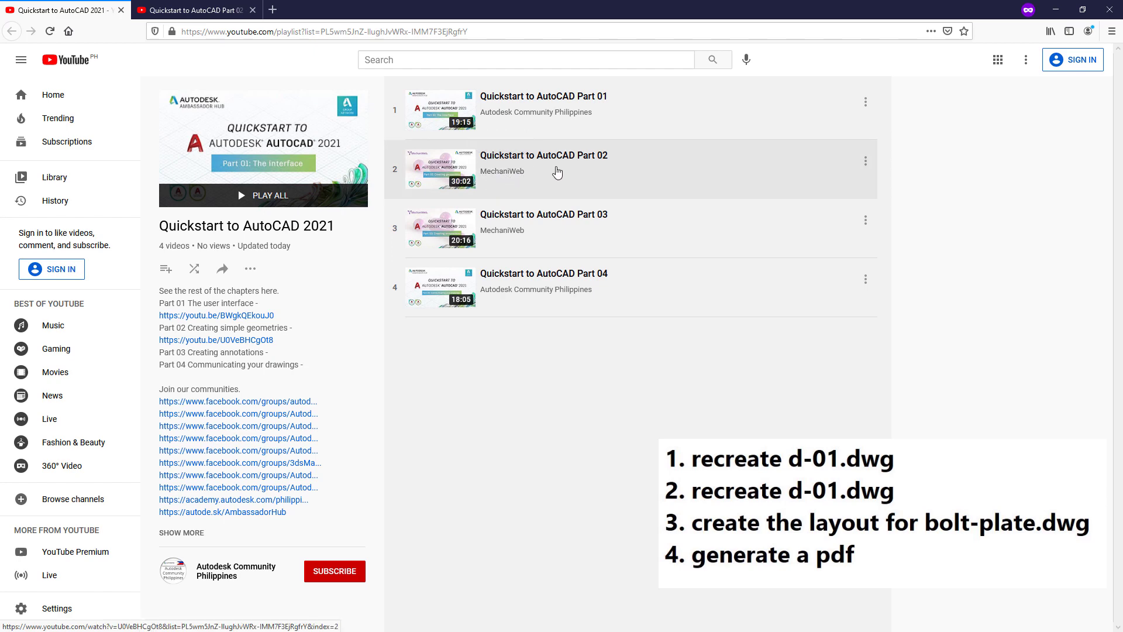
left_click(193, 10)
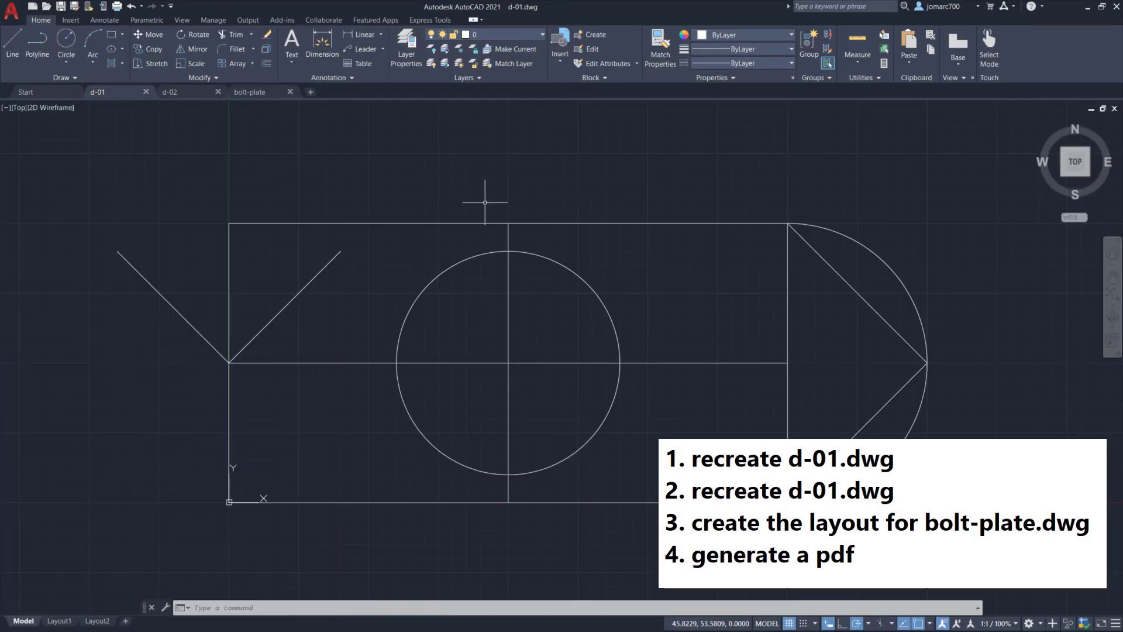
Step: Show the d-02 drawing, then switch back to the Part 02 tutorial
left_click(188, 93)
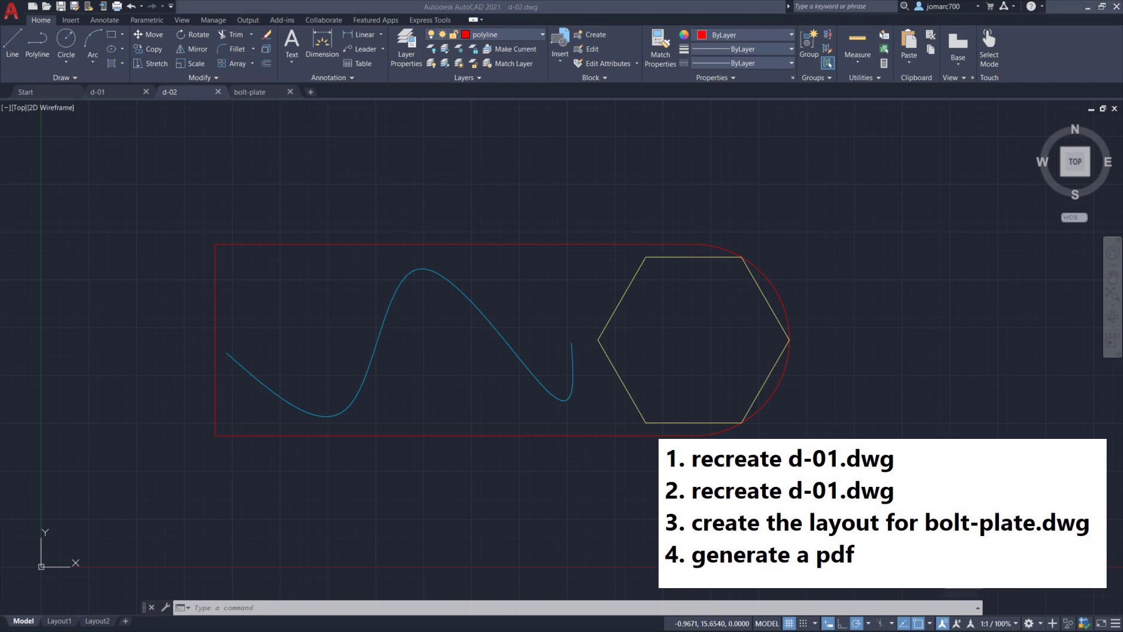
key("alt+Tab")
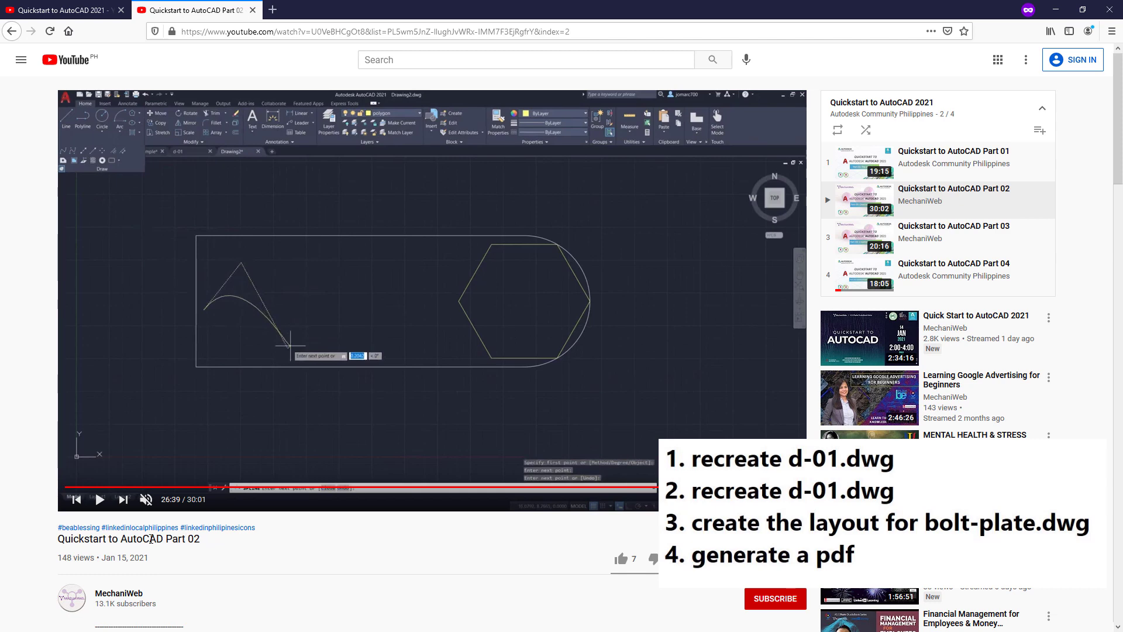
Step: Resume playback of the Part 02 tutorial video
left_click(623, 387)
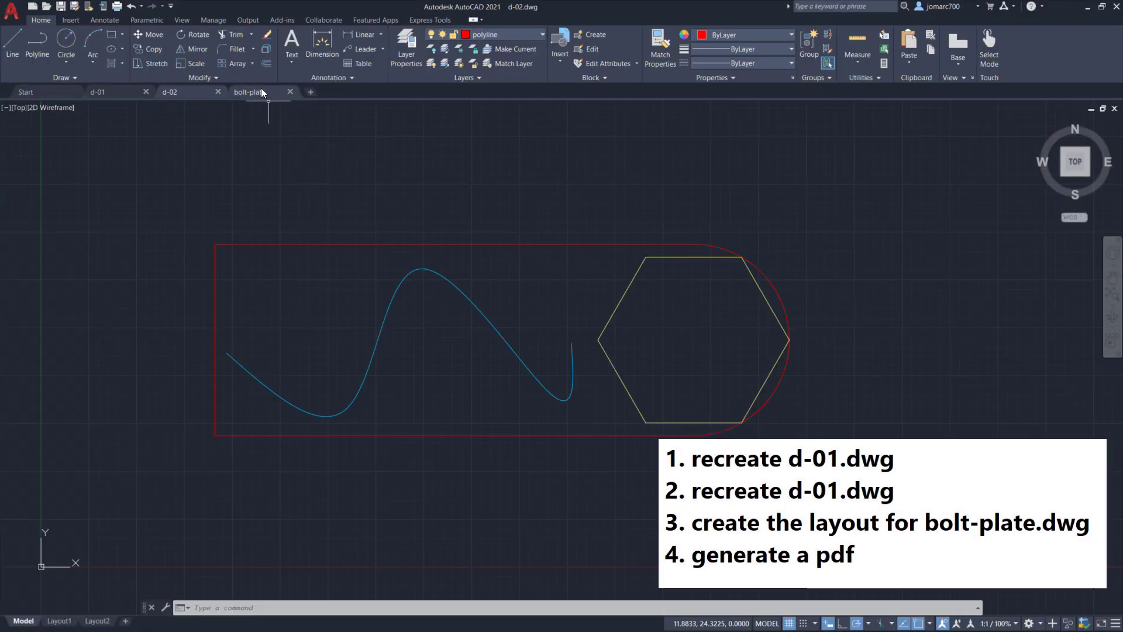
Step: Show bolt-plate.dwg and pan across the chain plate, then return to the playlist tab
left_click(263, 93)
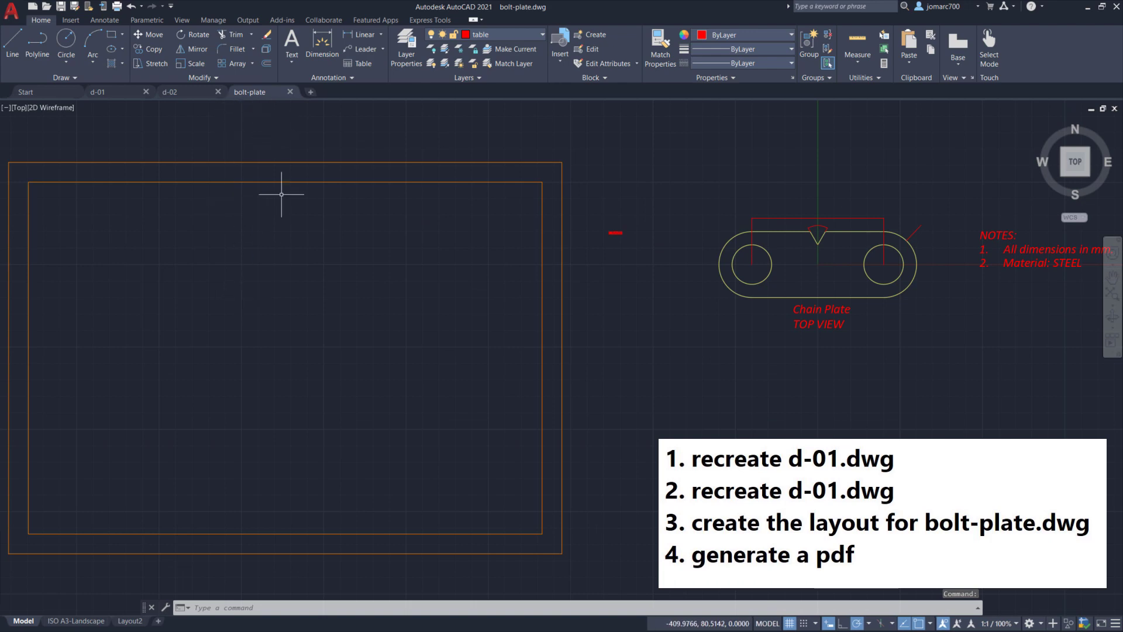
mouse_move(431, 311)
middle_mouse_down()
mouse_move(400, 269)
mouse_move(421, 268)
middle_mouse_up()
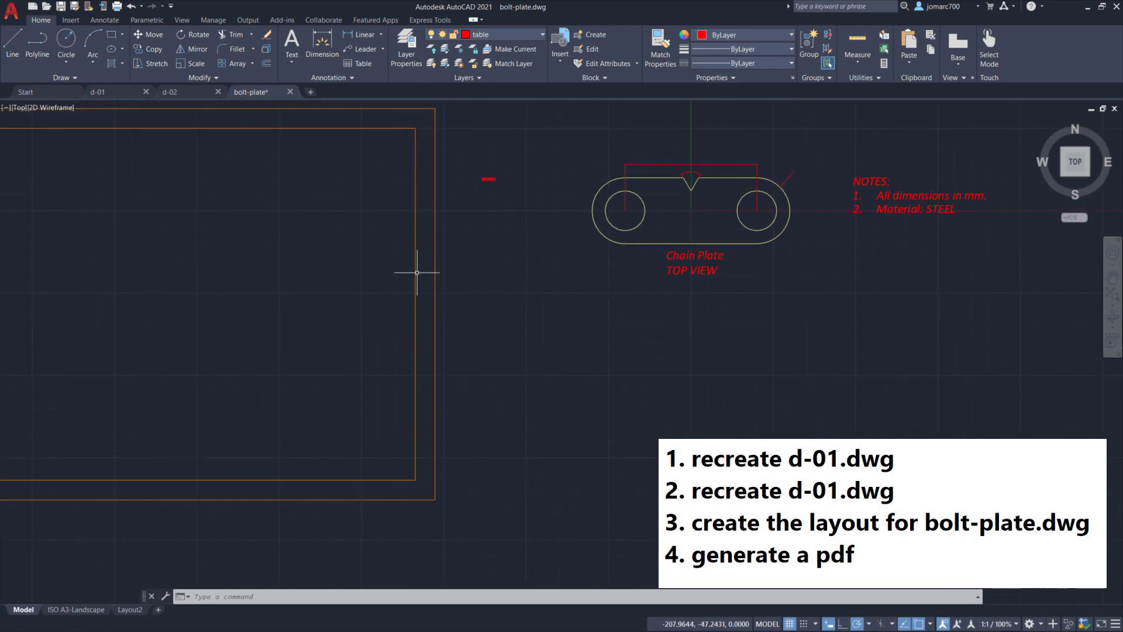
middle_click_drag(594, 315, 479, 359)
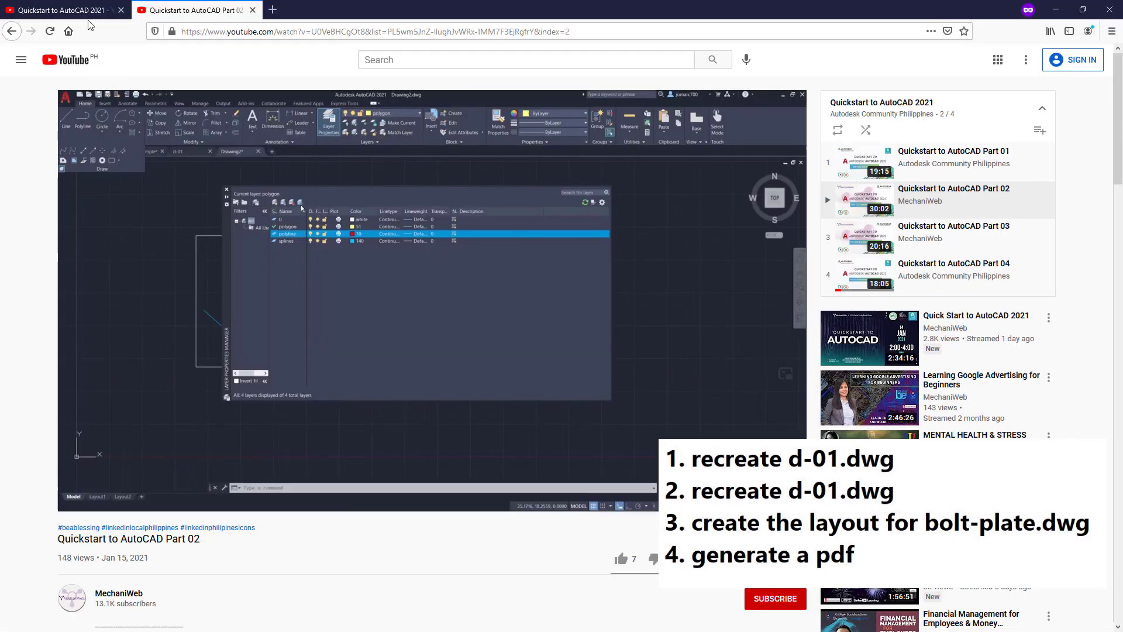
left_click(61, 10)
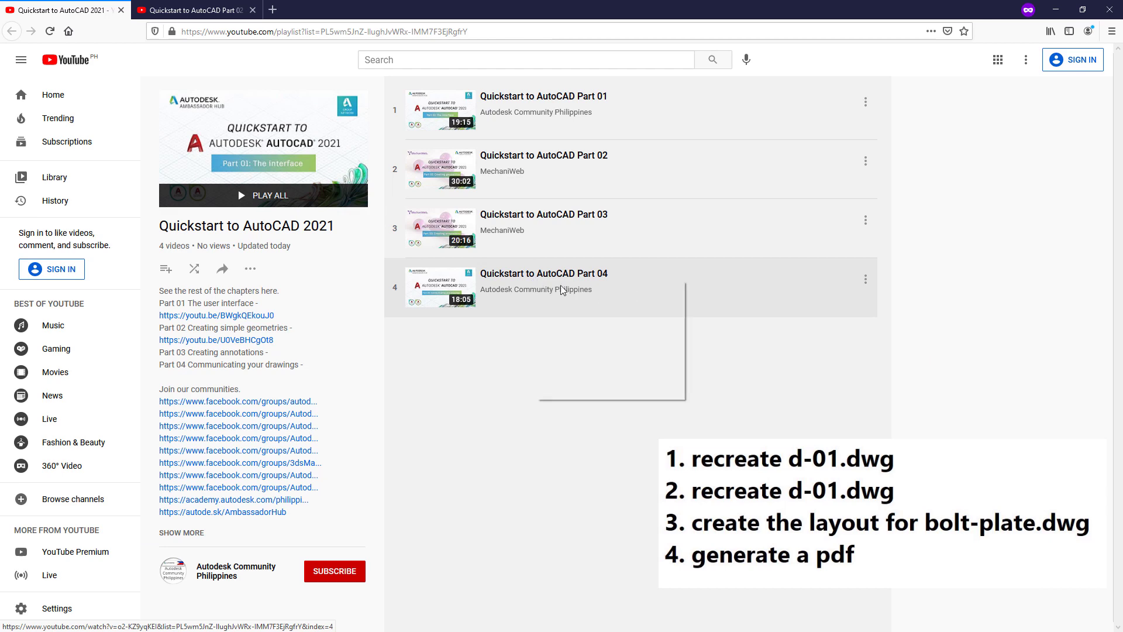
Step: Open Quickstart to AutoCAD Part 04 in a new tab, mute it, and minimize Firefox
left_click(585, 294)
left_click(193, 10)
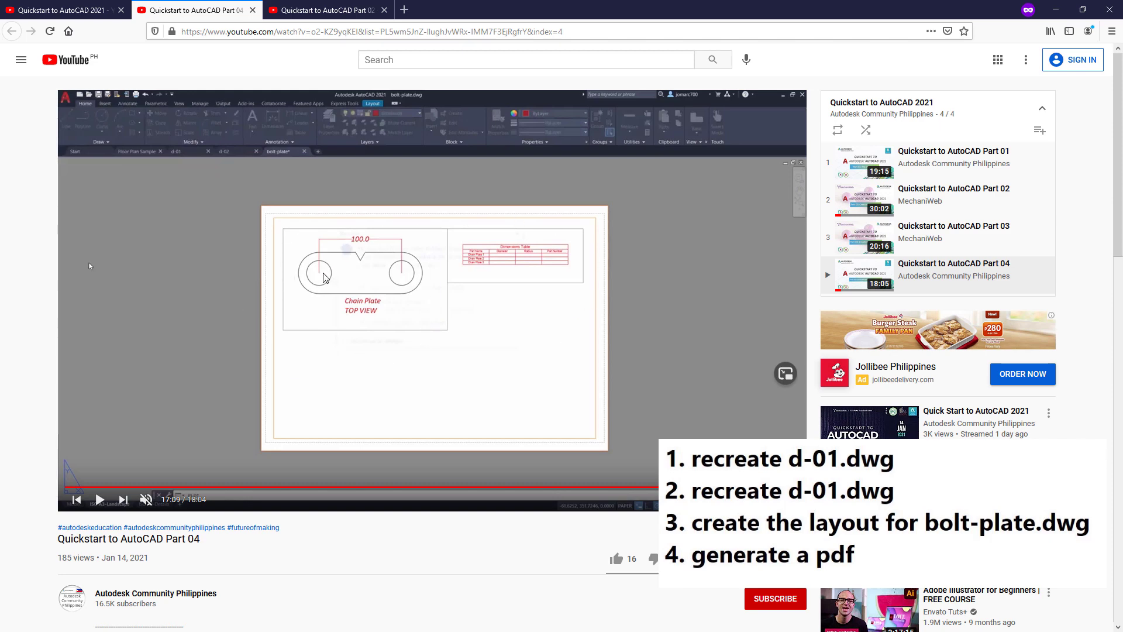
left_click(145, 498)
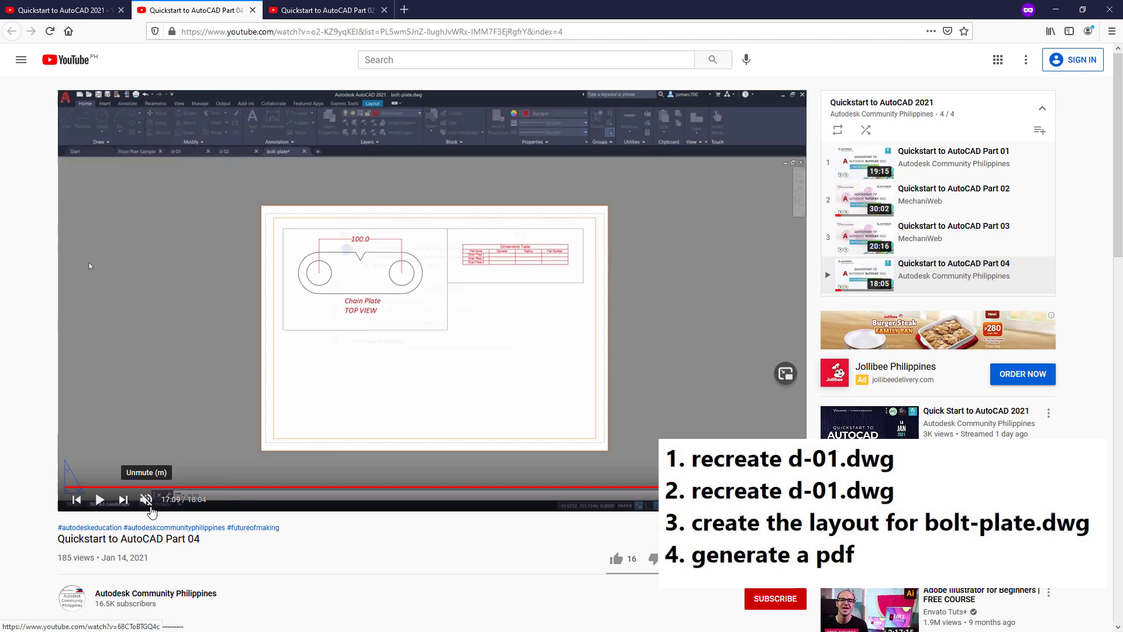
left_click(1055, 9)
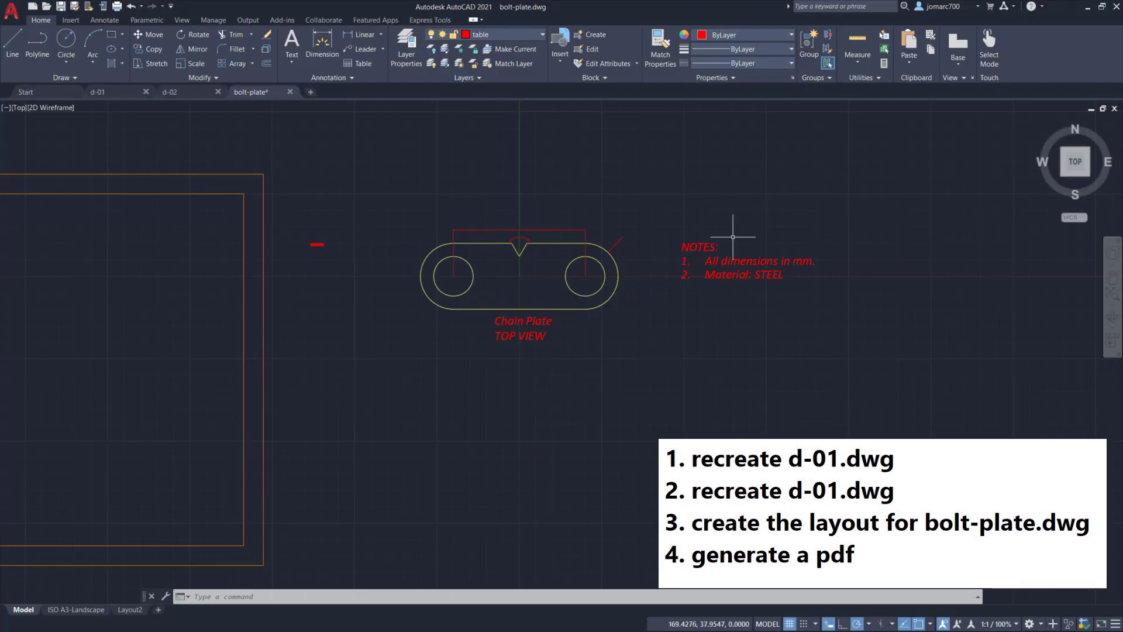
Step: Switch bolt-plate.dwg to its ISO A3-Landscape layout
left_click(75, 609)
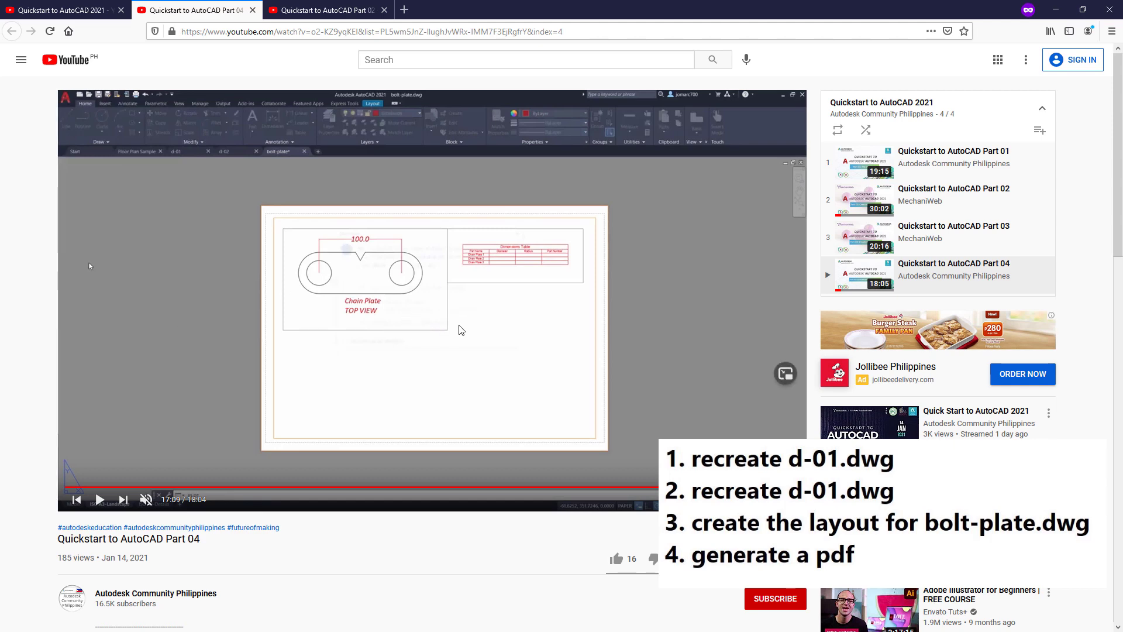
Step: Minimize the browser window showing the tutorial
left_click(1056, 10)
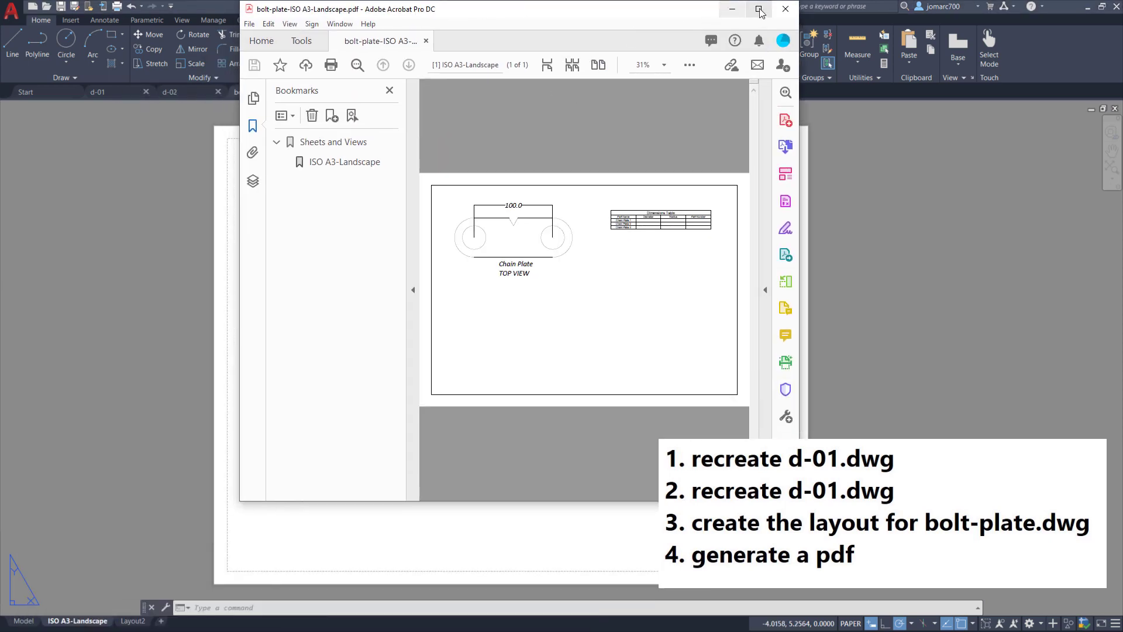
Step: Maximize Acrobat to view bolt-plate-ISO A3-Landscape.pdf at full size
left_click(759, 10)
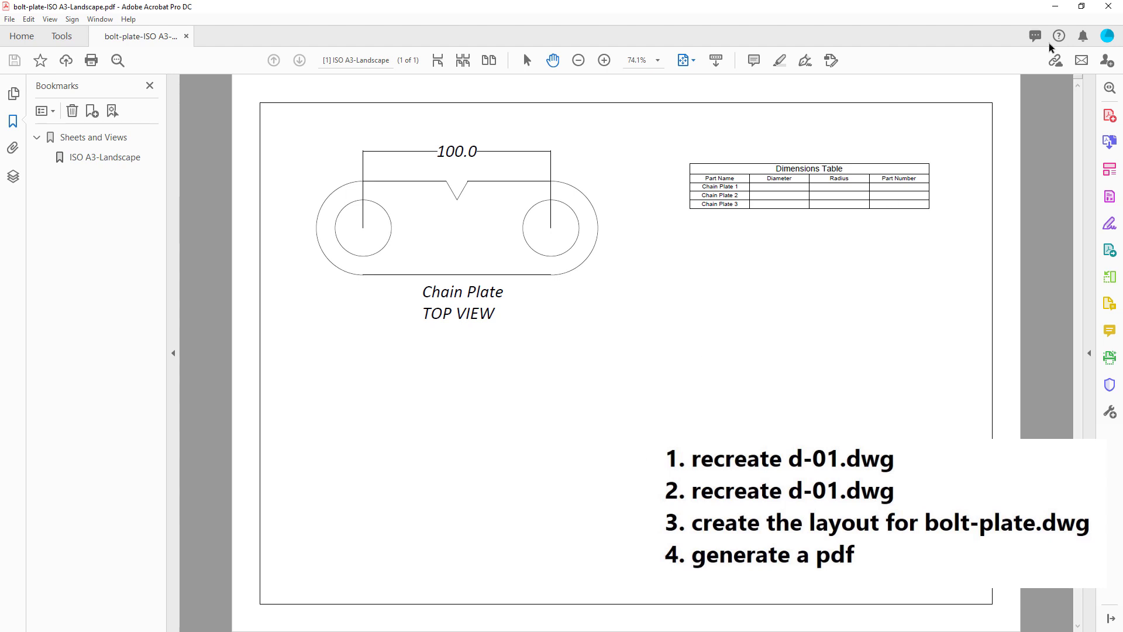
Step: Minimize Acrobat and flip through the d-01, d-02 and bolt-plate drawings, ending on d-01
left_click(1056, 8)
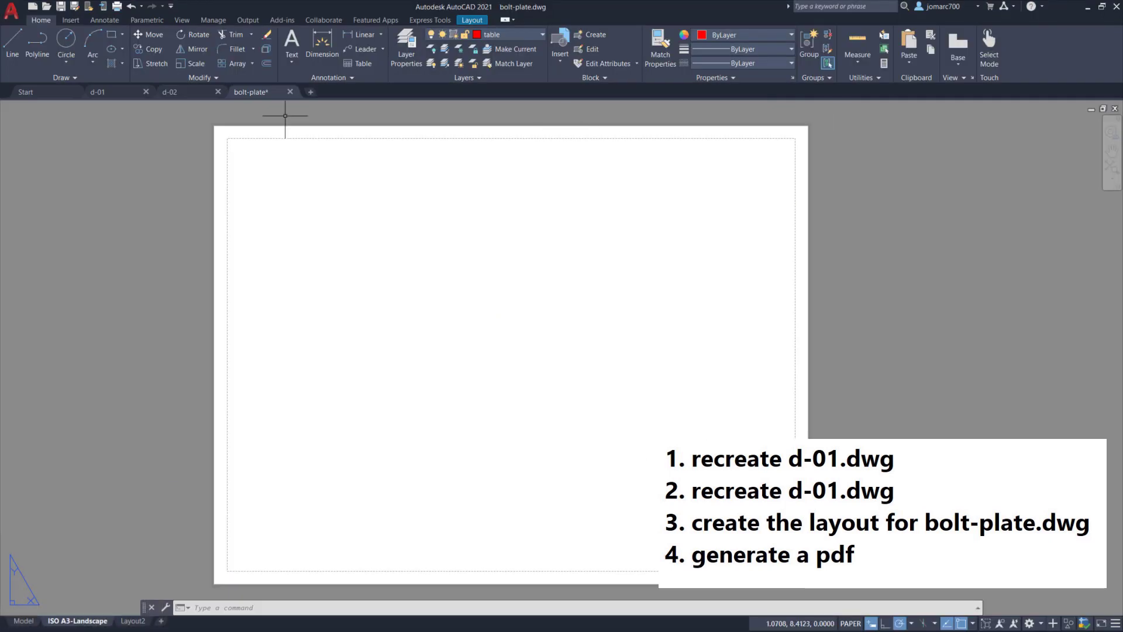
left_click(109, 93)
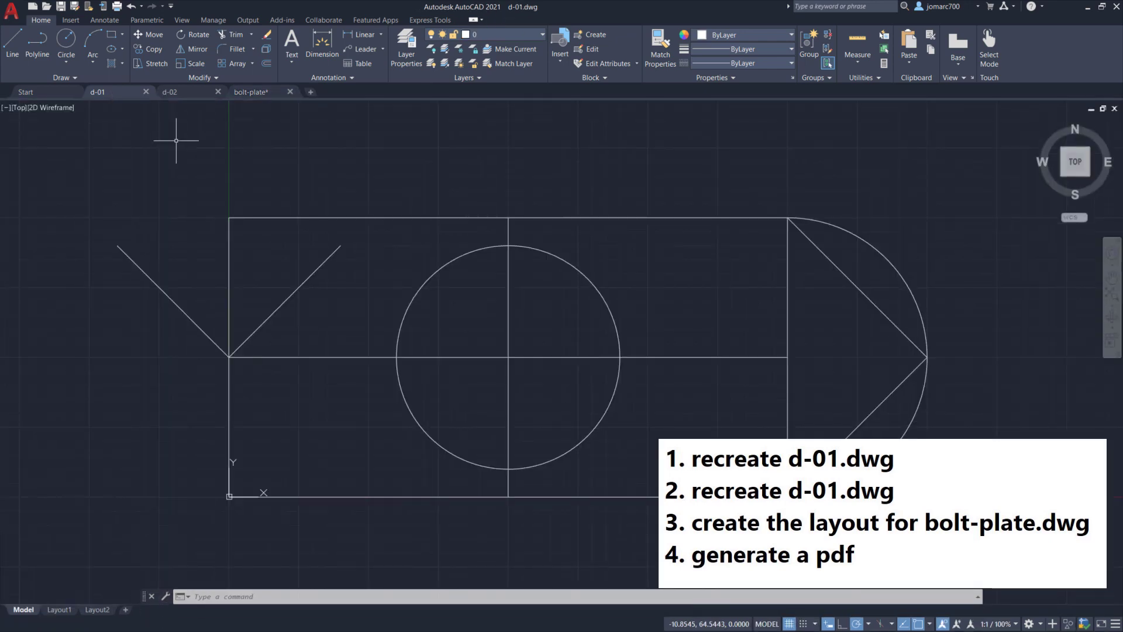
left_click(189, 95)
left_click(251, 91)
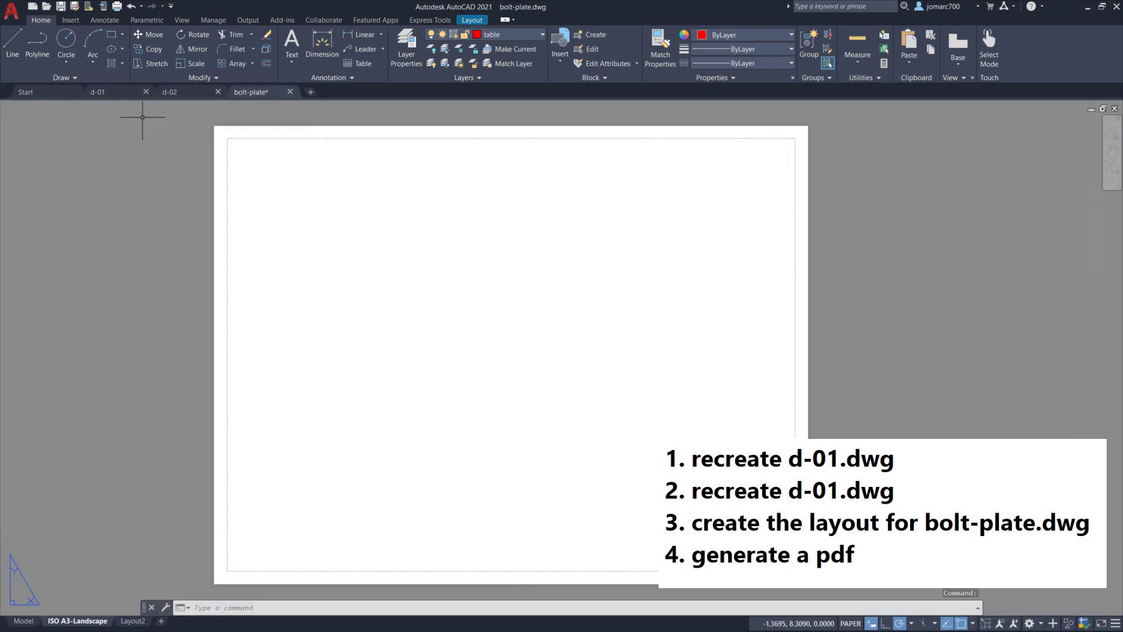
left_click(111, 92)
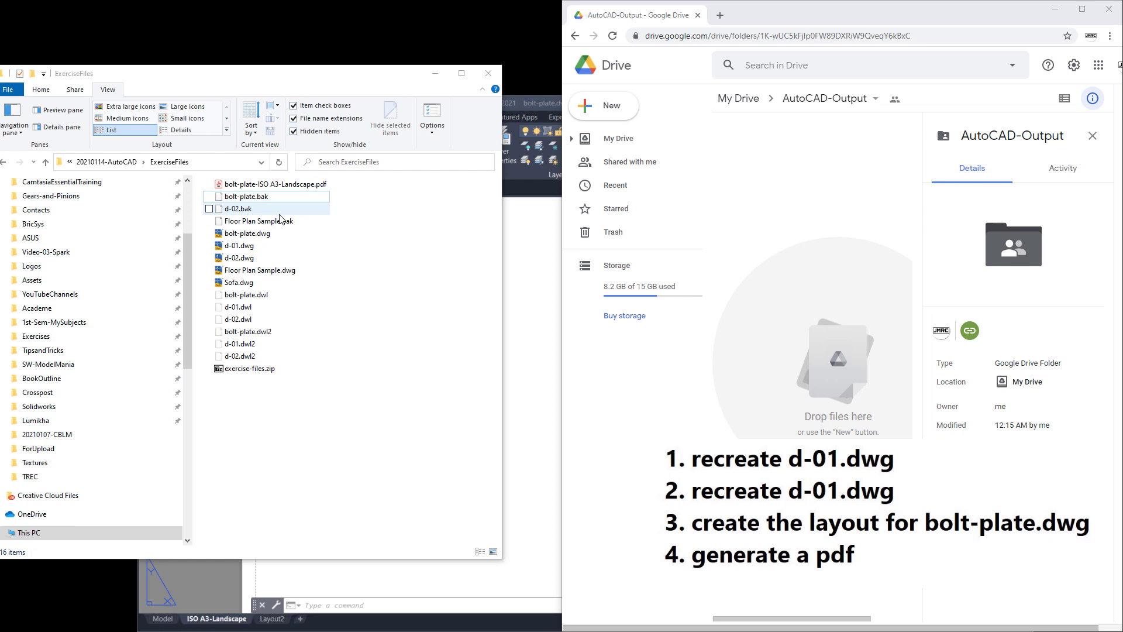
Step: Select bolt-plate-ISO A3-Landscape.pdf, bolt-plate.dwg, d-01.dwg and d-02.dwg and drop them into AutoCAD-Output
left_click(288, 185)
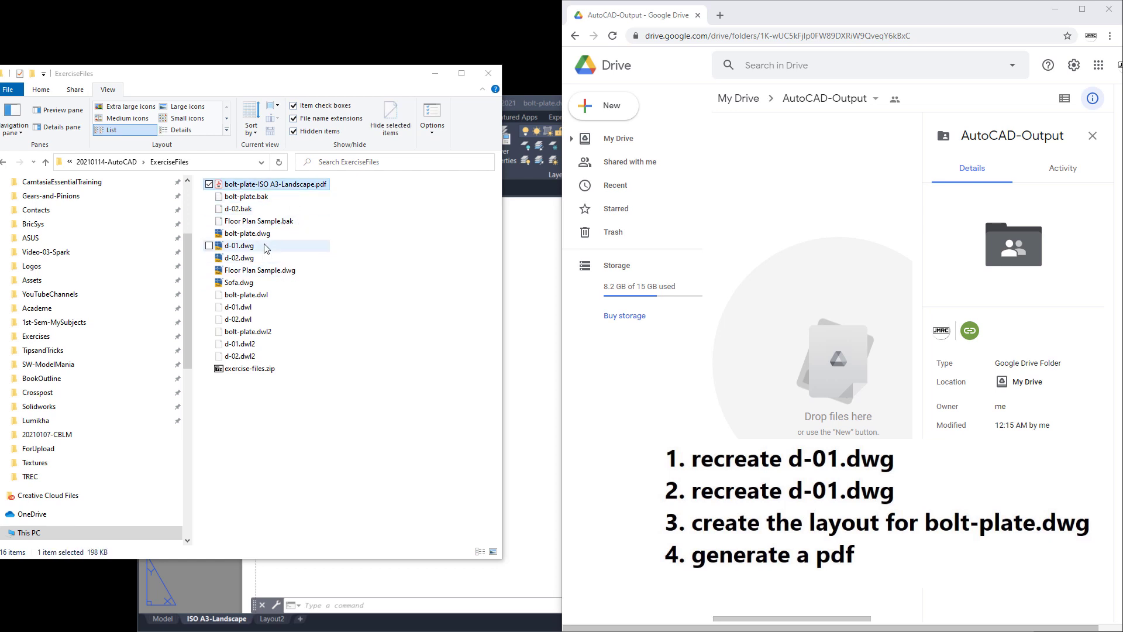
left_click(283, 234, "ctrl")
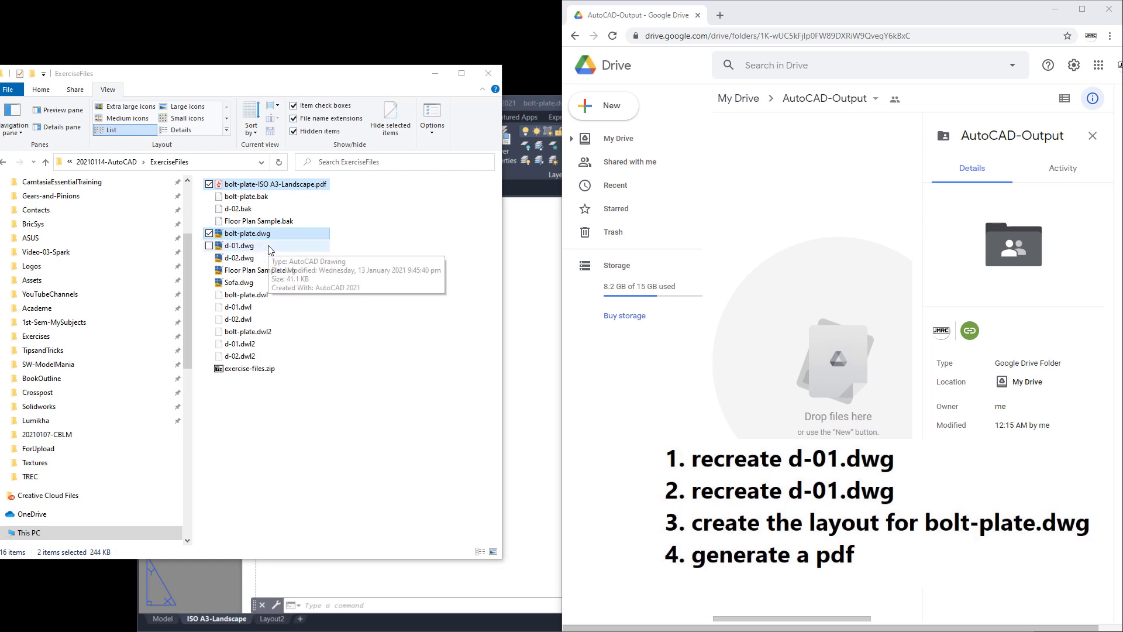
left_click(271, 246, "ctrl")
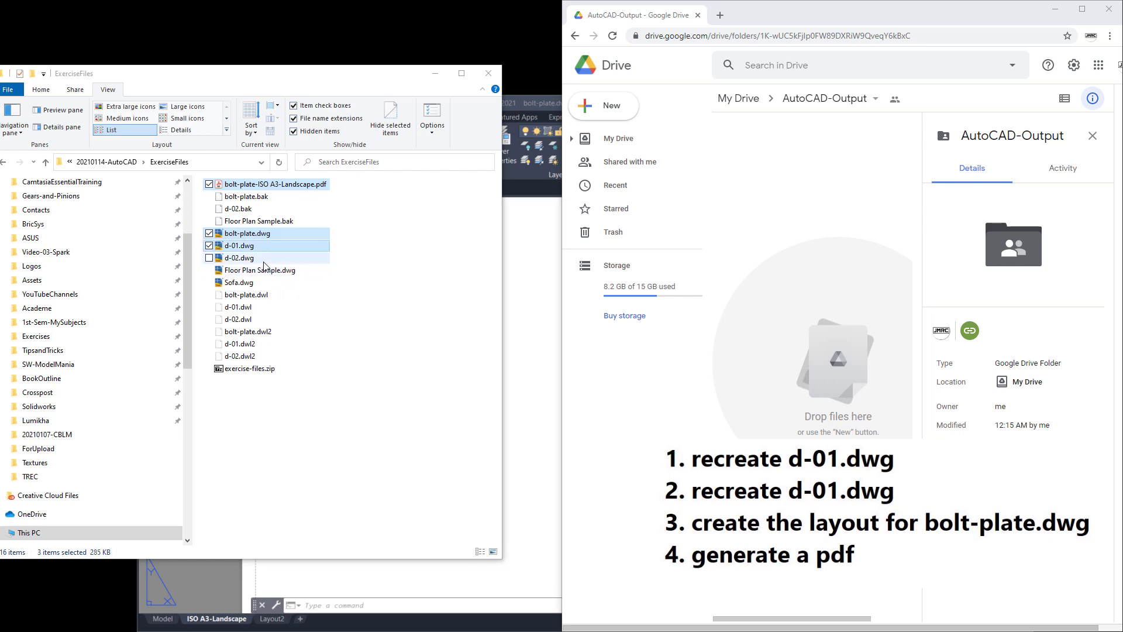
left_click(264, 259, "ctrl")
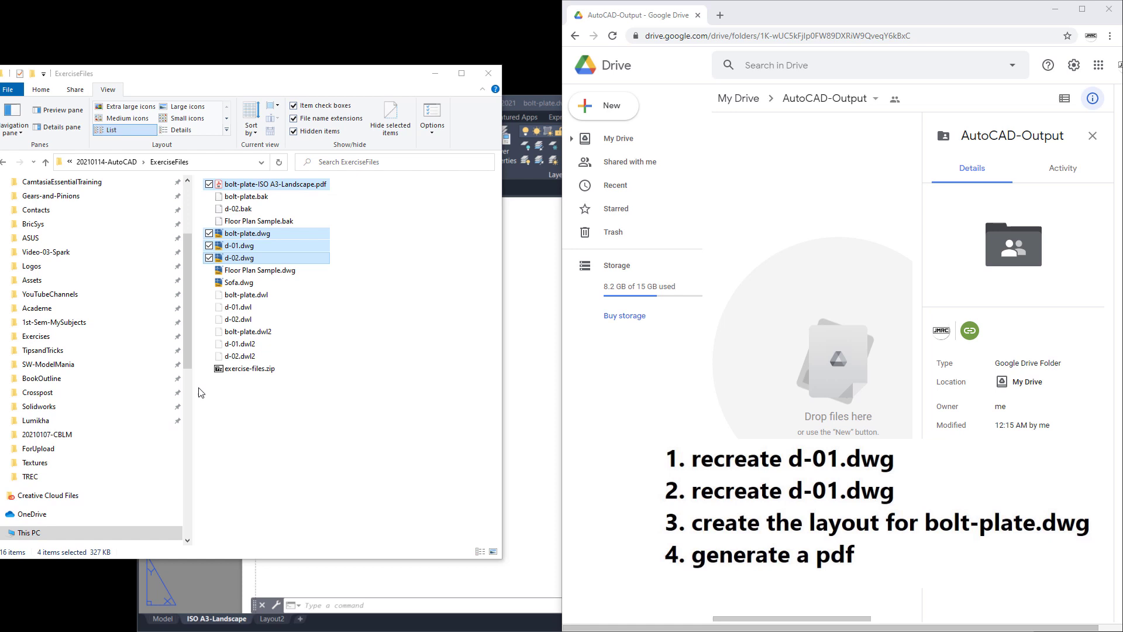
left_click_drag(310, 184, 786, 253)
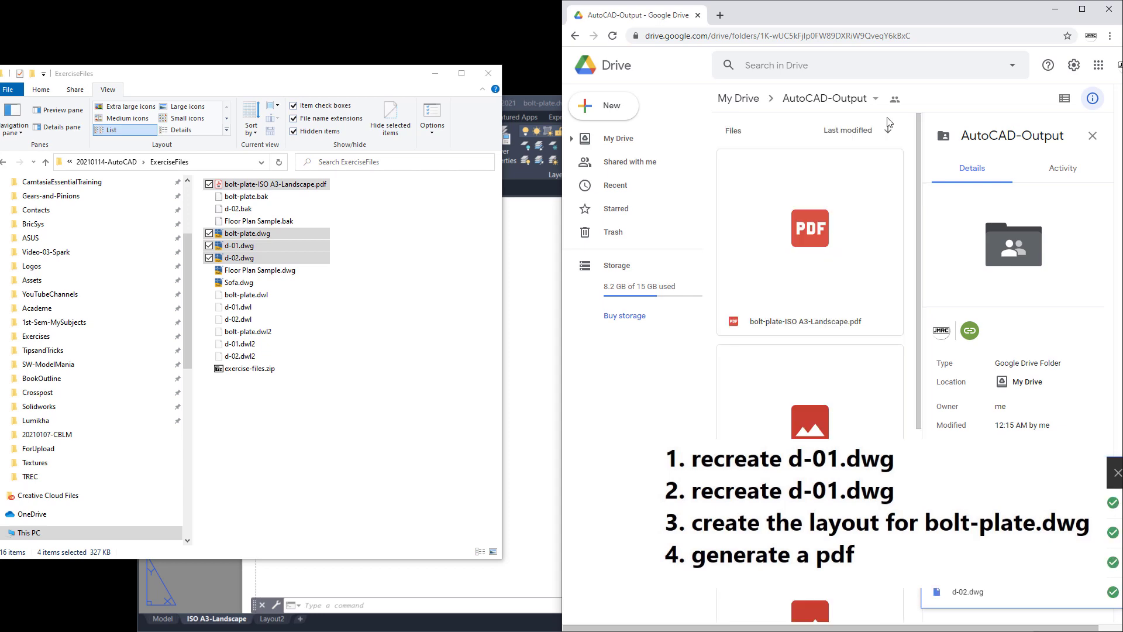
Step: Maximize Chrome and review the four uploaded files in the AutoCAD-Output folder
left_click(1081, 8)
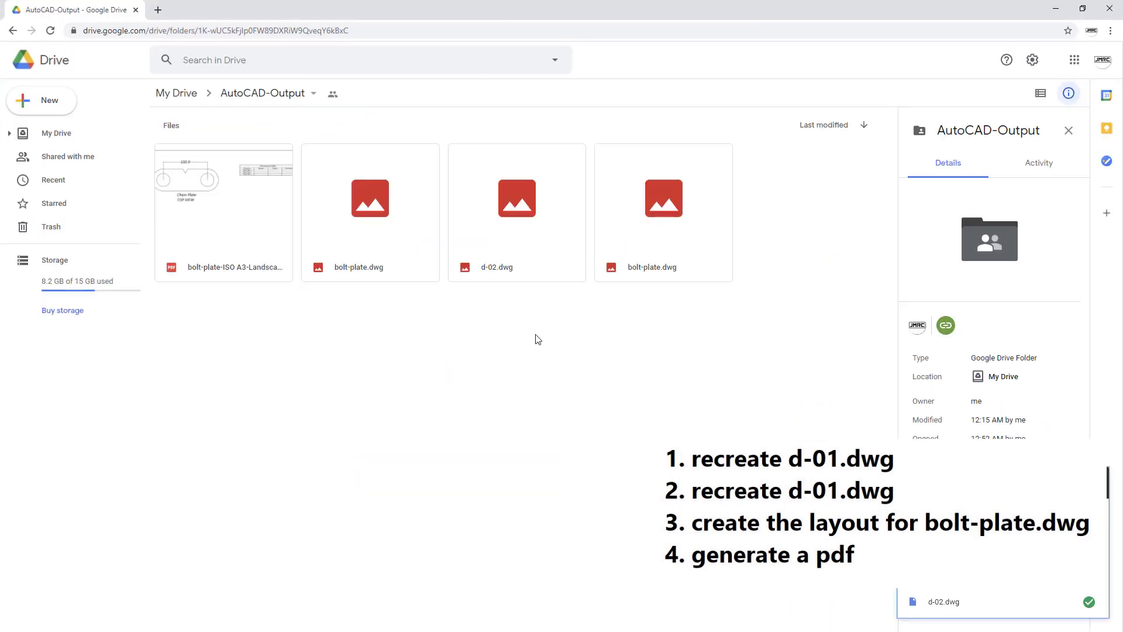
left_click_drag(762, 279, 377, 359)
left_click(364, 360)
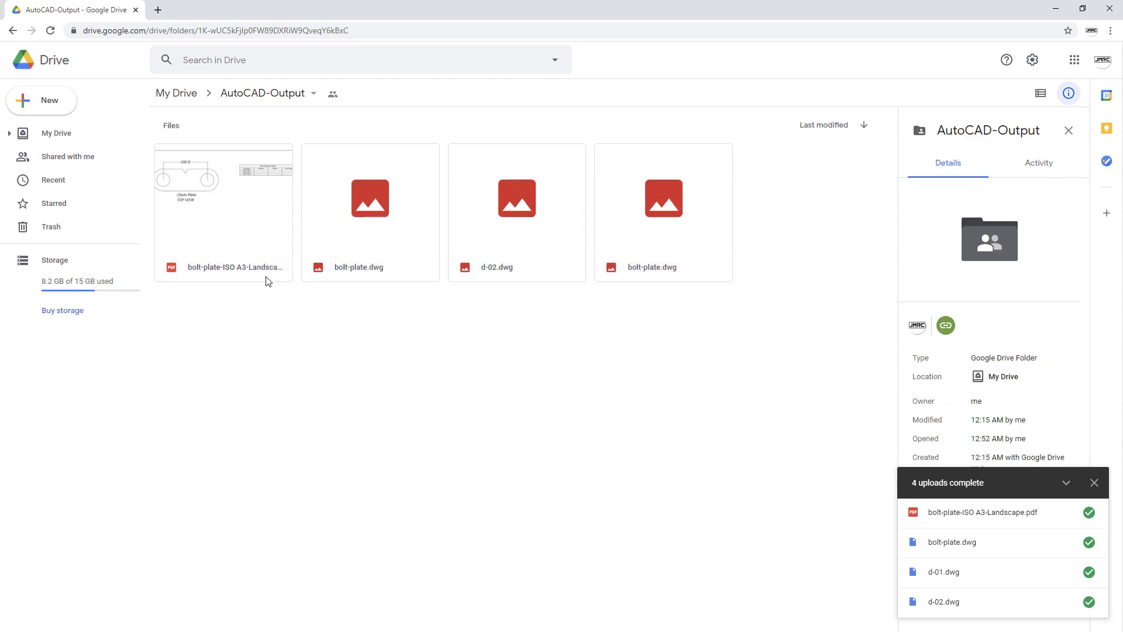
Step: Give anyone with the link Editor access to AutoCAD-Output and copy the folder link
left_click(264, 93)
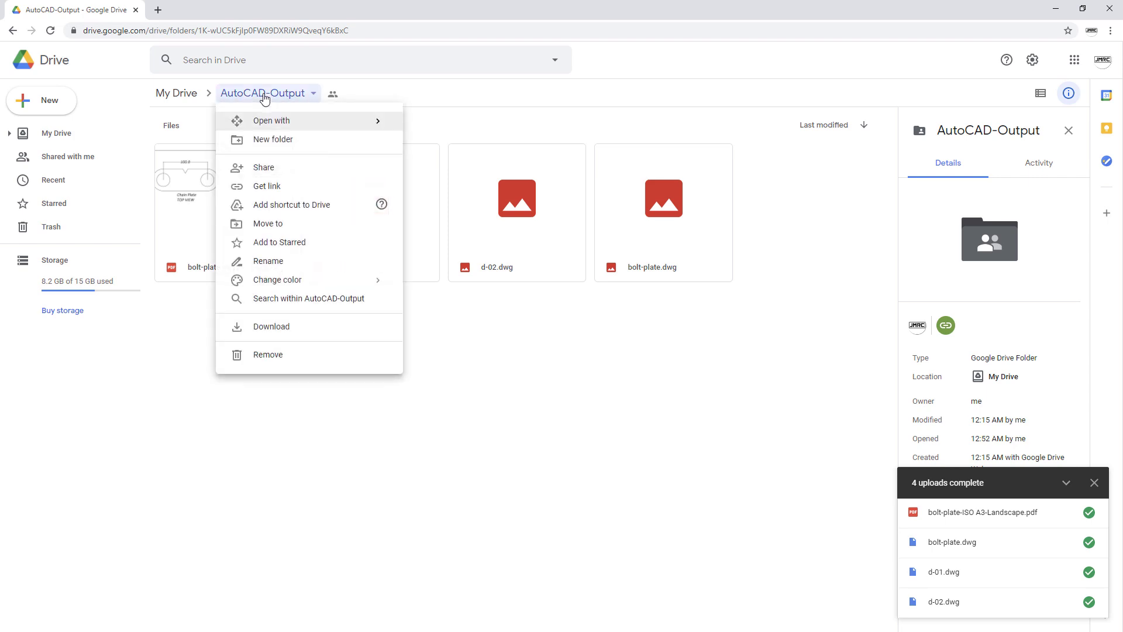
left_click(303, 188)
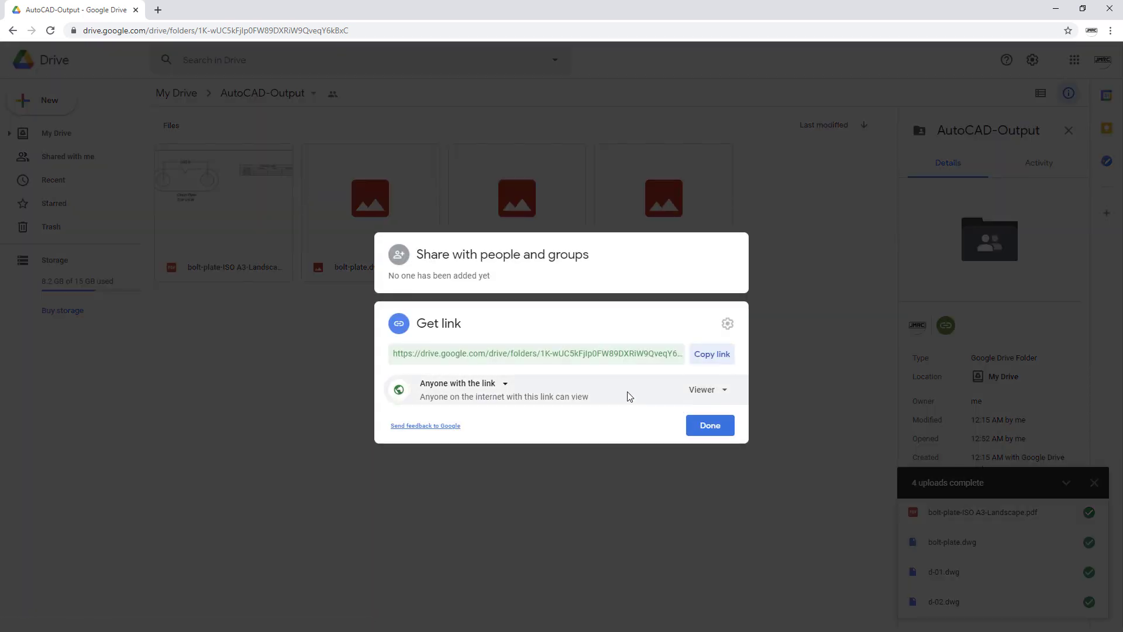
left_click(715, 391)
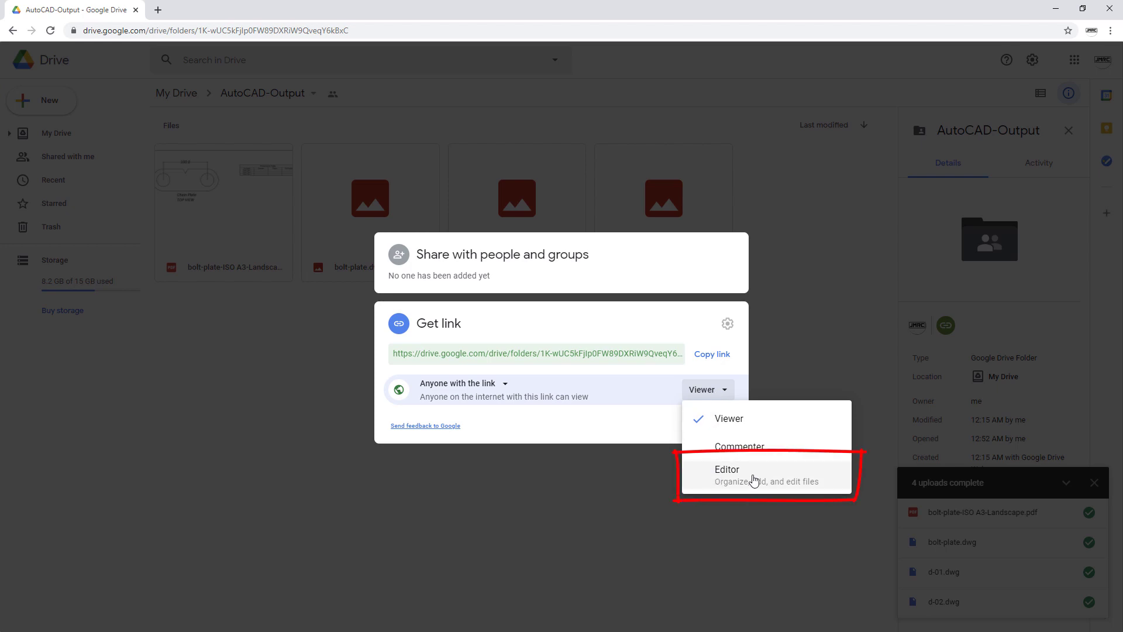
left_click(753, 478)
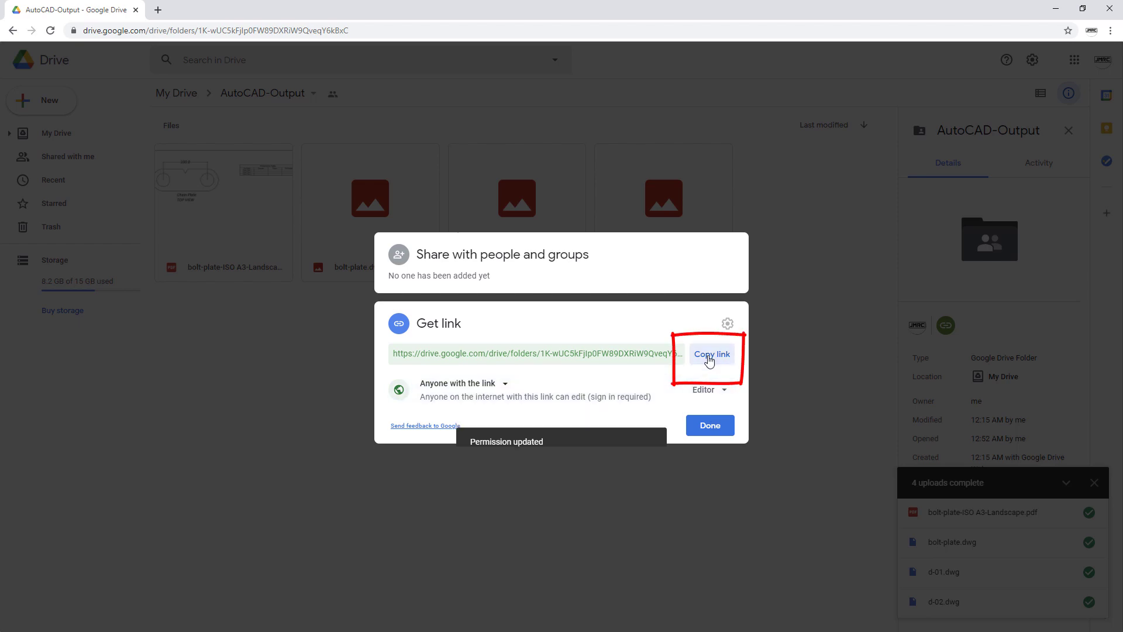
left_click(709, 360)
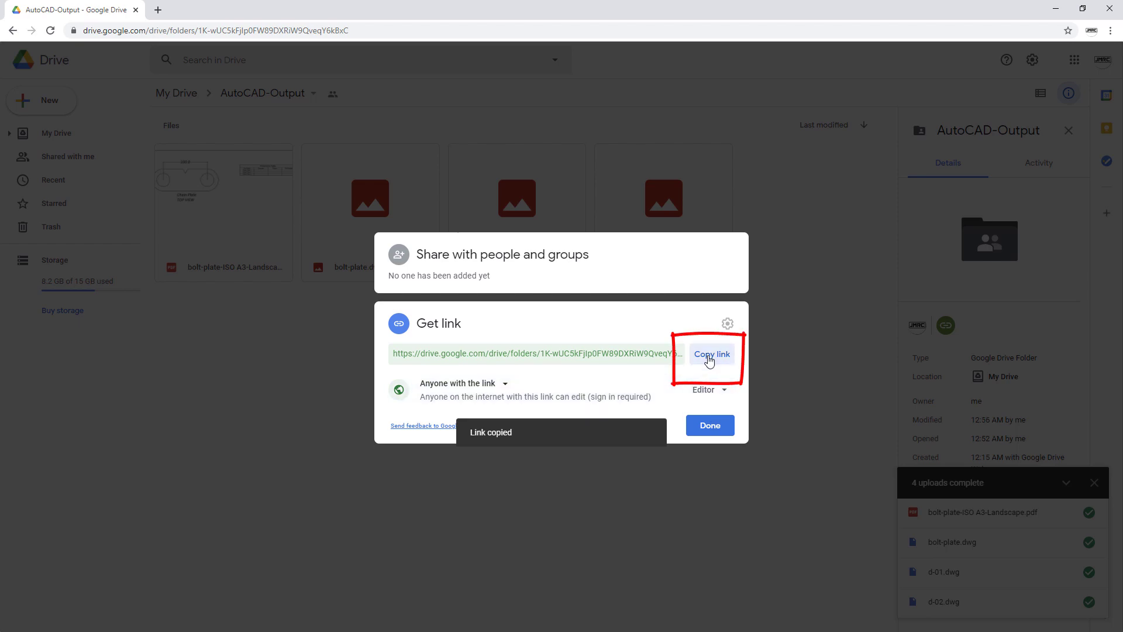
key("alt+Tab")
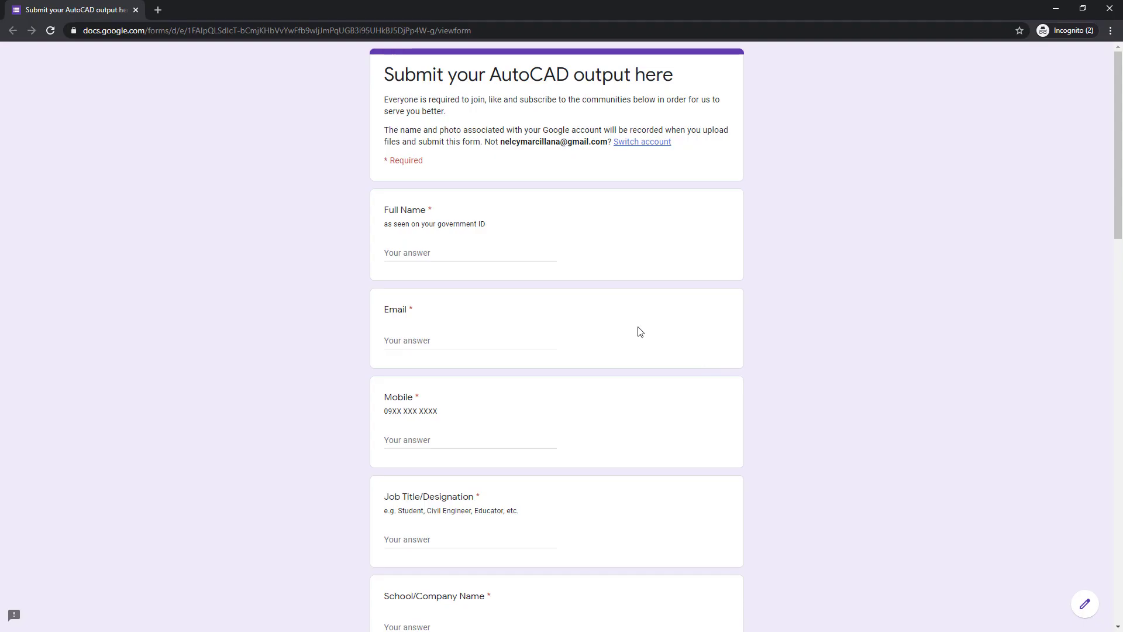
Step: Paste the AutoCAD-Output folder link into the 'Your output's google drive link' answer
scroll(398, 303, "down", 3)
scroll(396, 303, "down", 9)
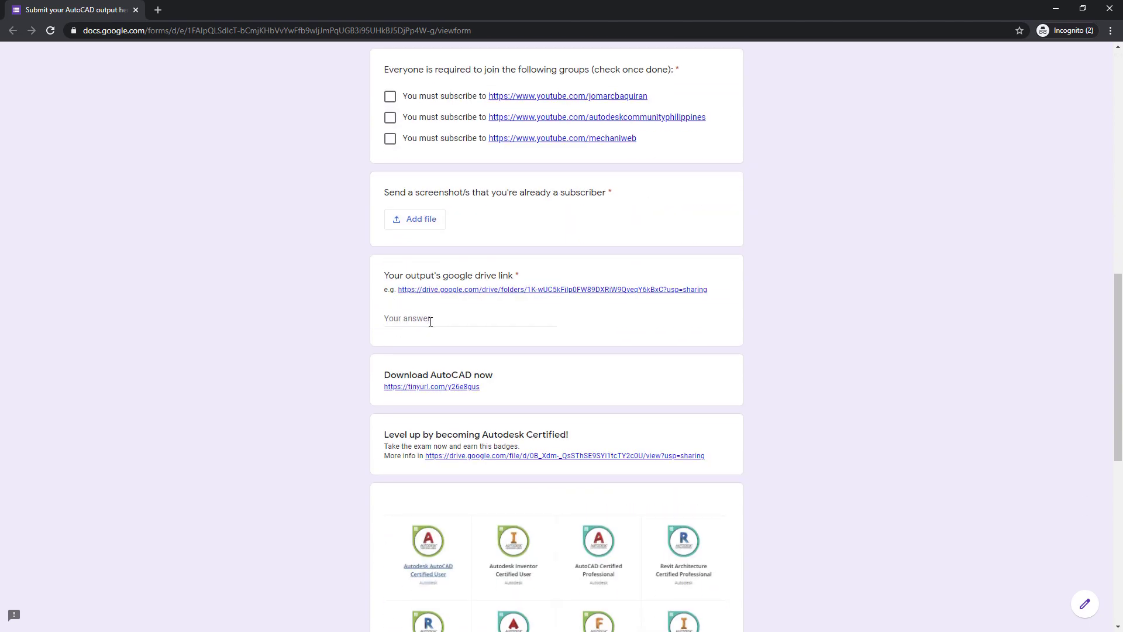
left_click(432, 321)
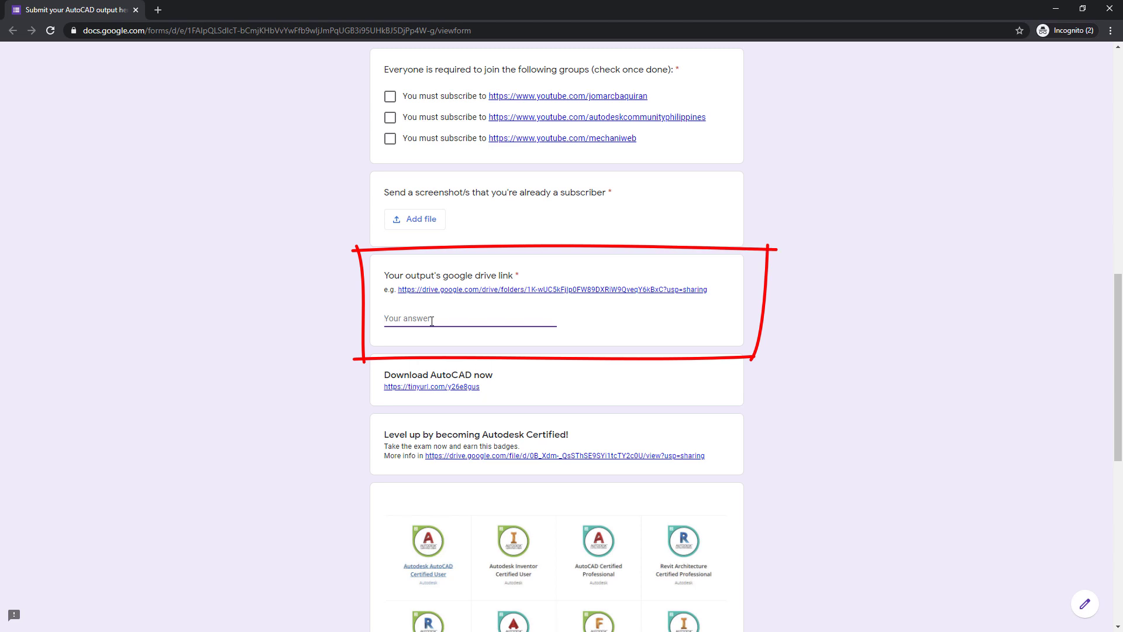
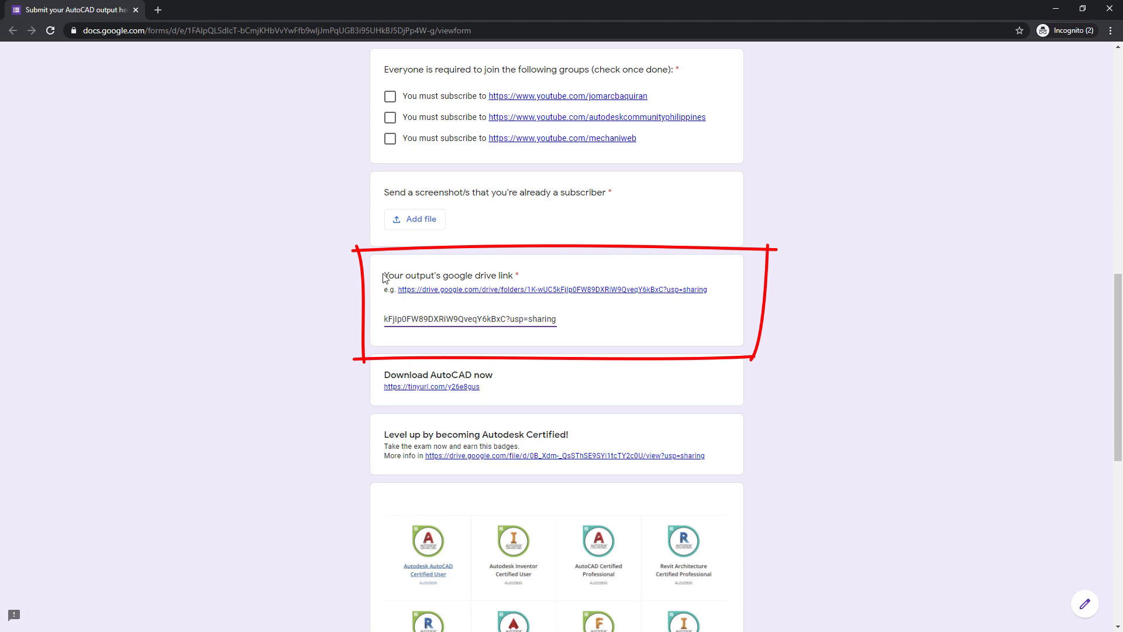